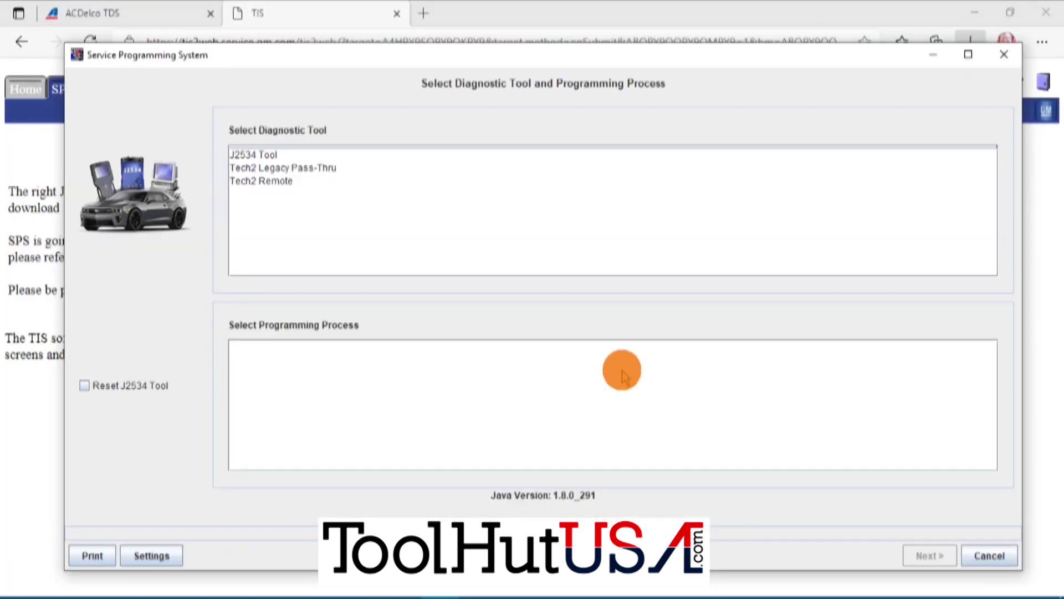
Choose the J2534 tool with Replace and Program ECU as the programming session
left_click(317, 154)
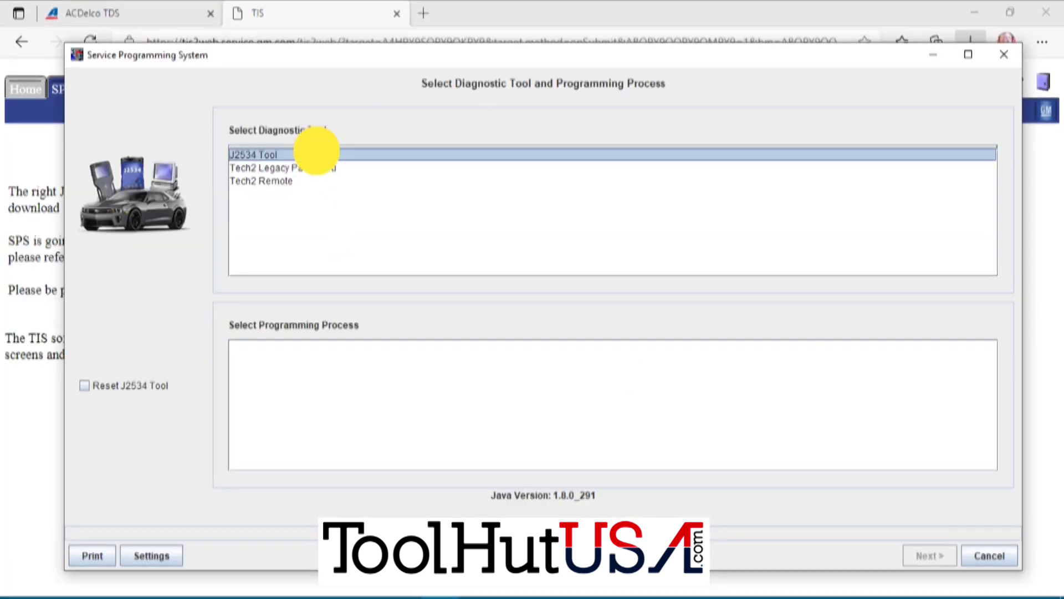
left_click(352, 362)
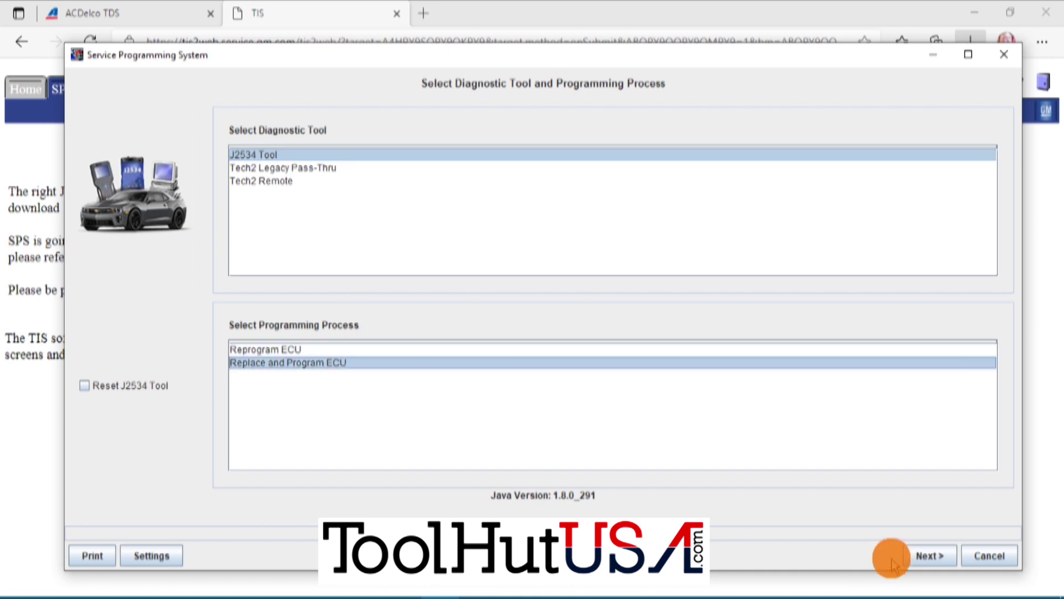
left_click(926, 555)
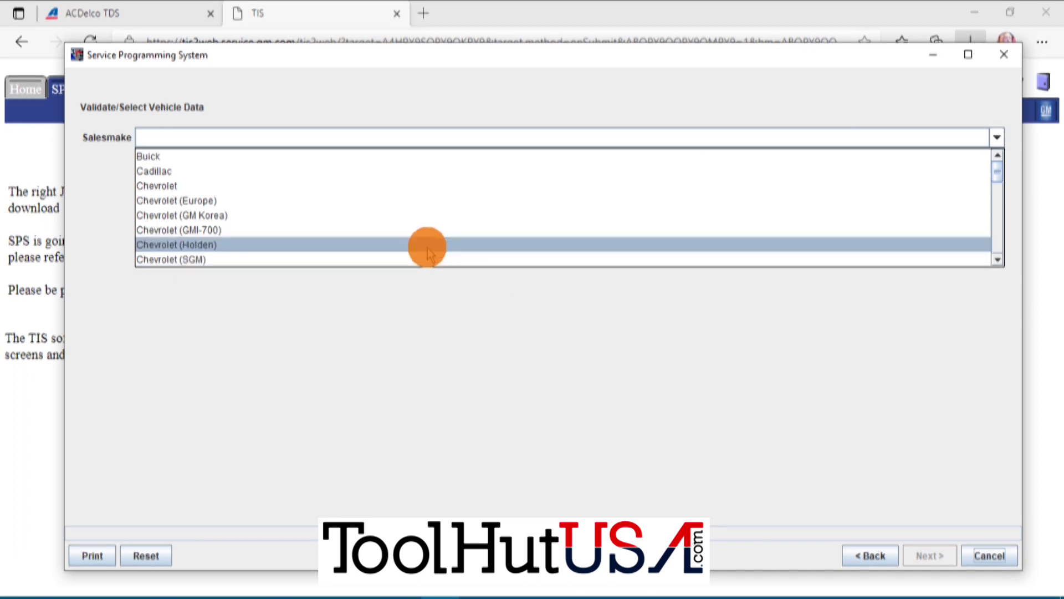
Identify the vehicle as a Chevrolet 2012 Passenger Car, Impala, and accept the VIN
left_click(387, 185)
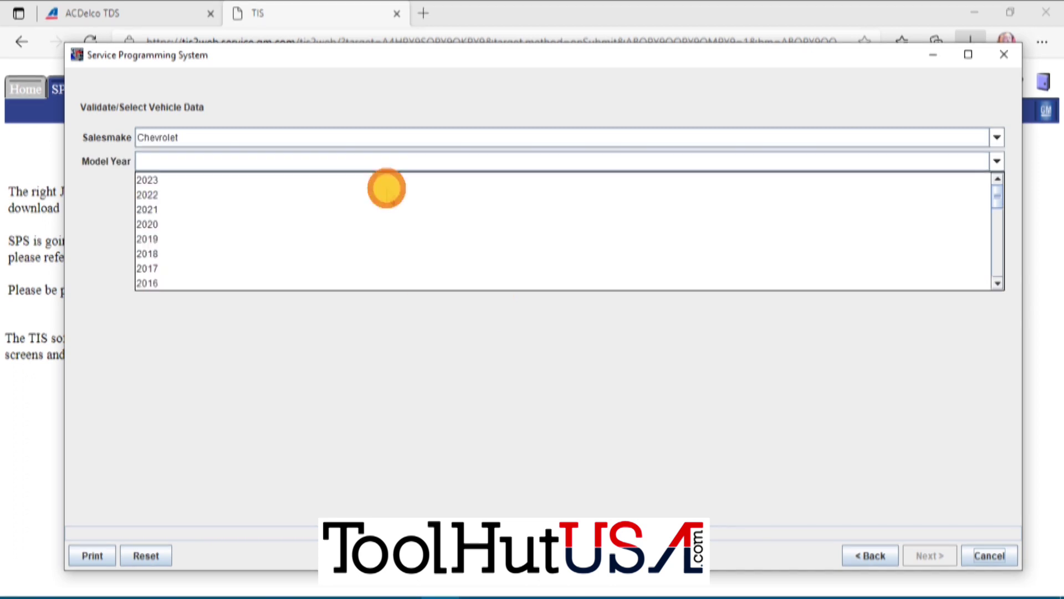
left_click(996, 266)
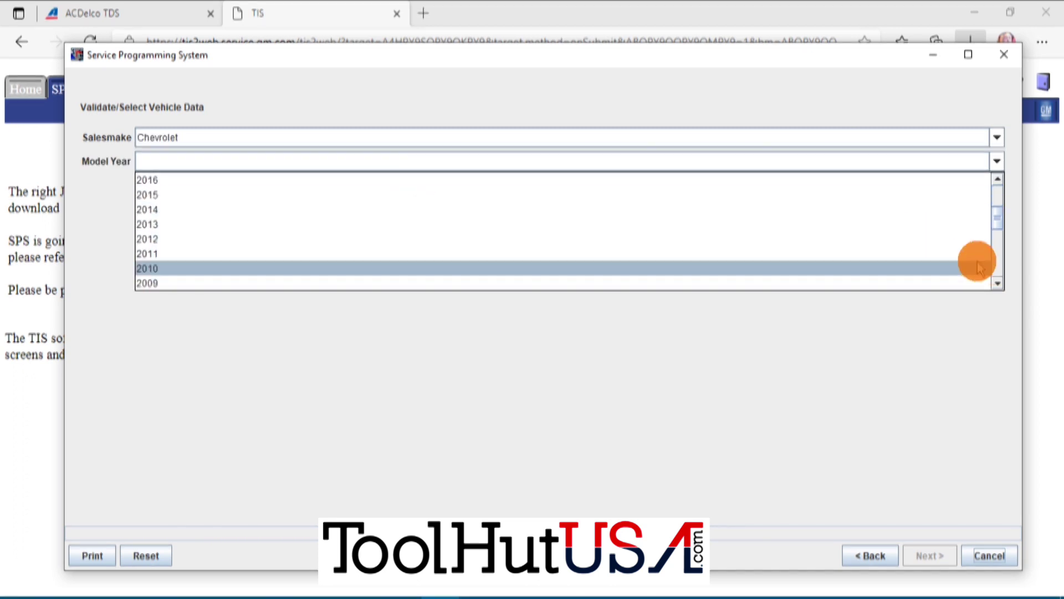
left_click(954, 239)
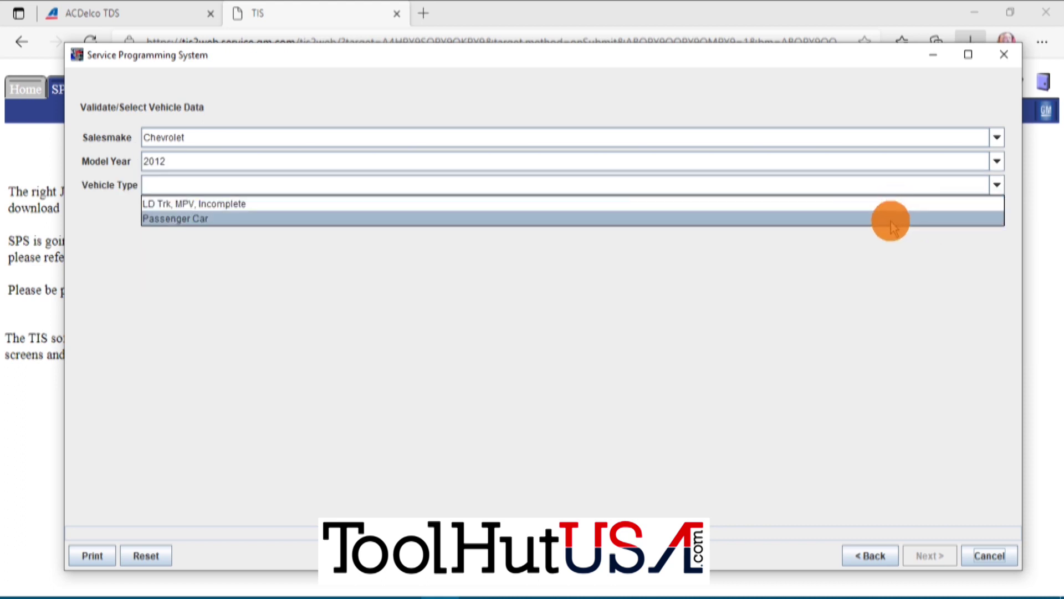
left_click(891, 221)
left_click(849, 282)
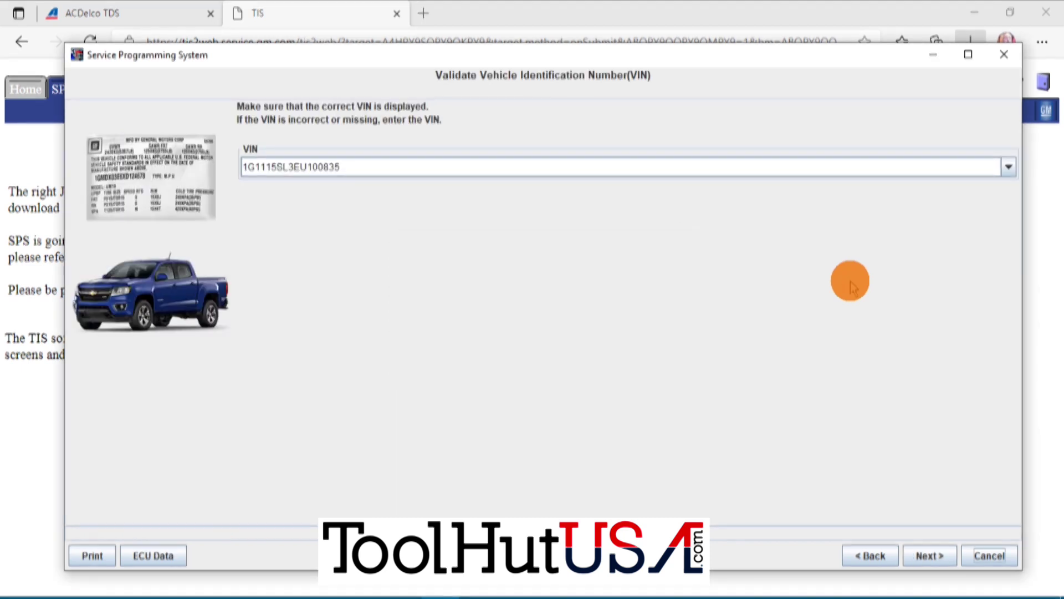
left_click(933, 555)
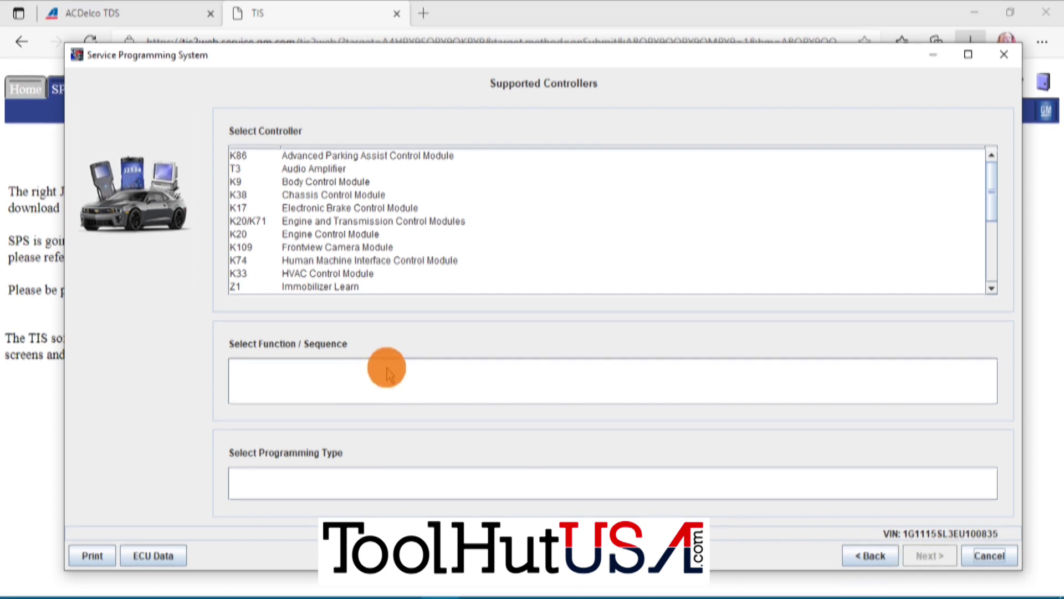
Select the K109 Frontview Camera Module for normal programming
left_click(358, 247)
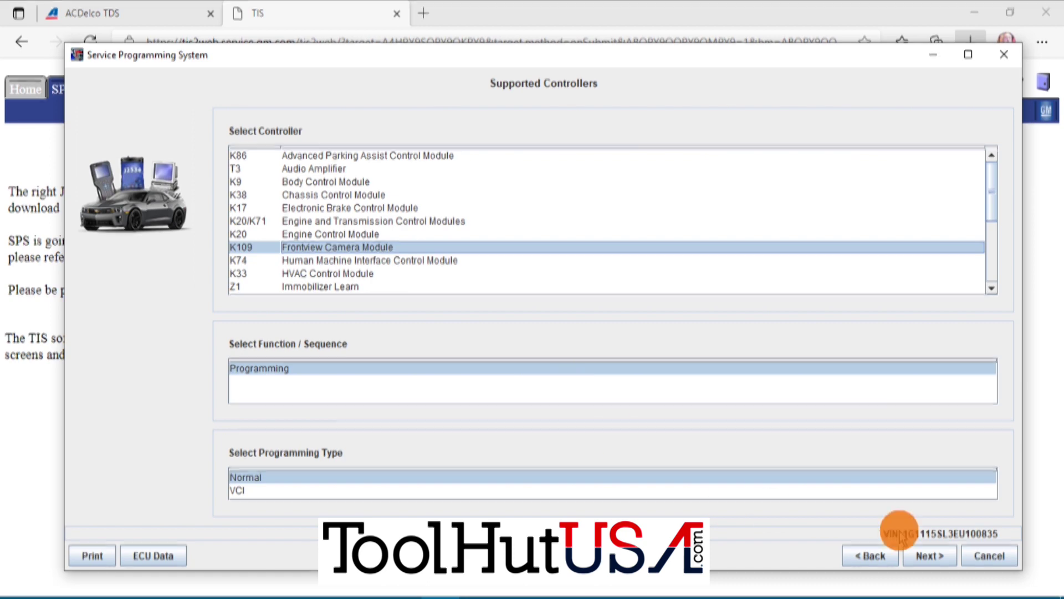
left_click(941, 556)
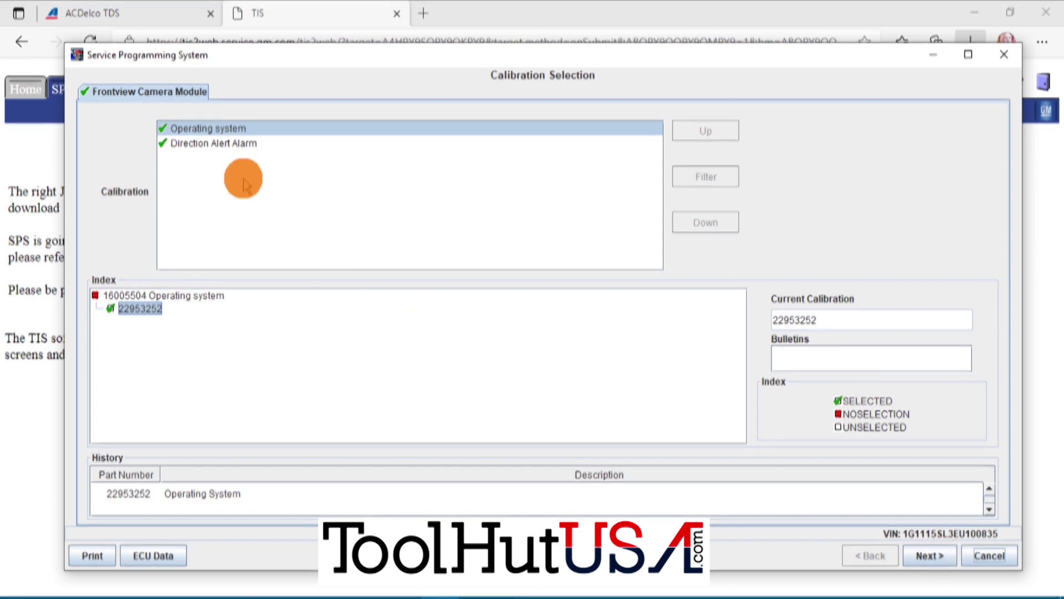
Accept the Operating system and Direction Alert Alarm calibrations, program the module, then clear stored DTCs
left_click(215, 145)
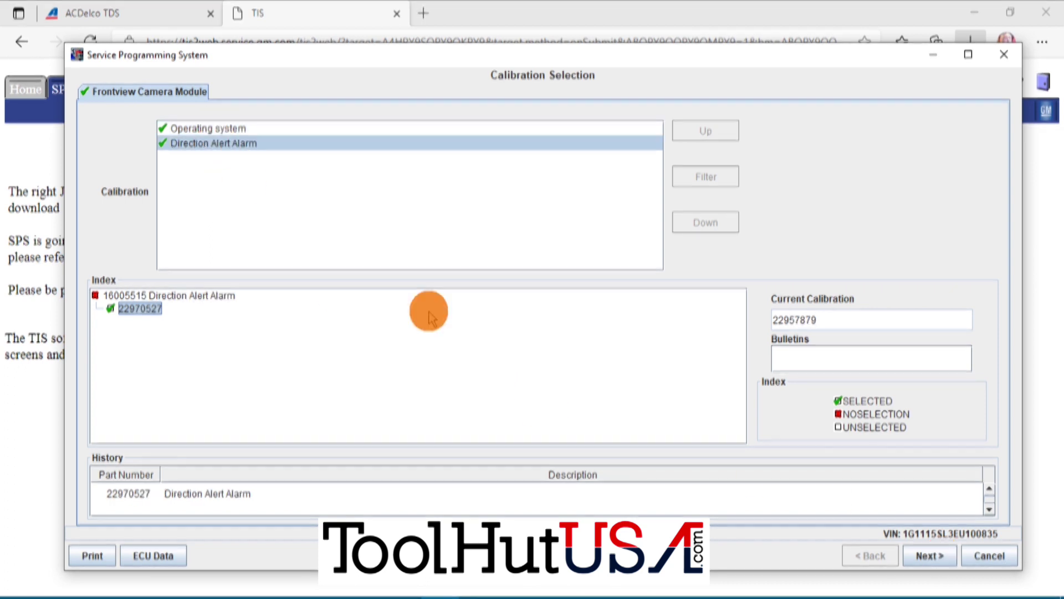
left_click(927, 554)
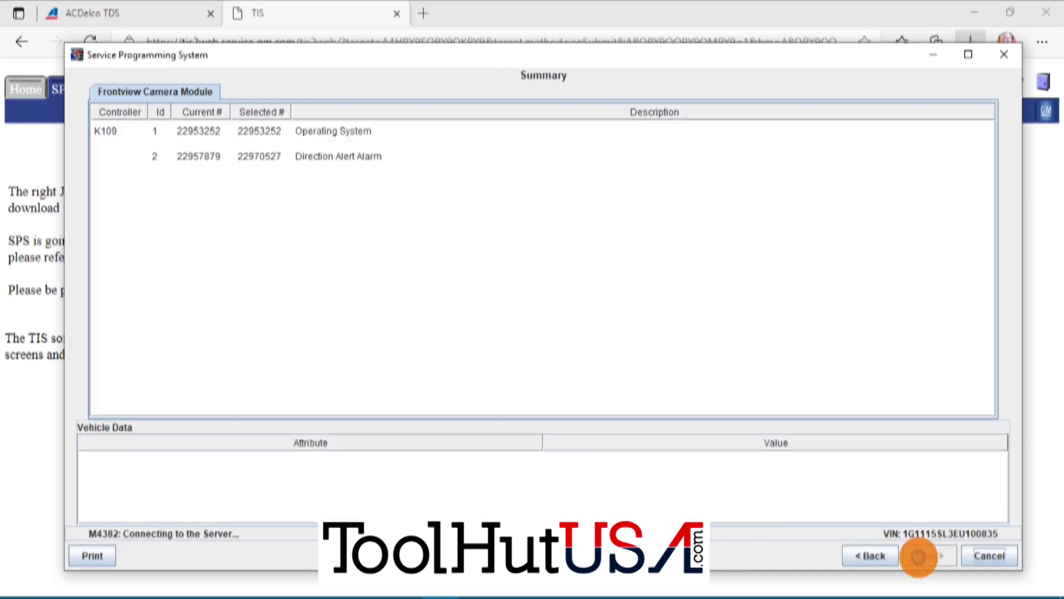
left_click(921, 555)
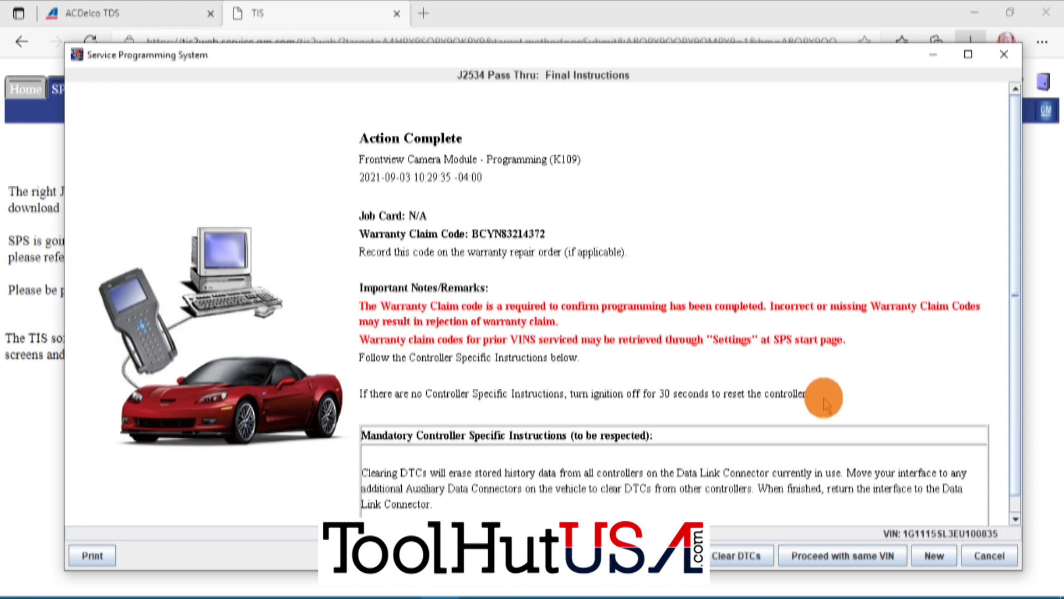
left_click(744, 548)
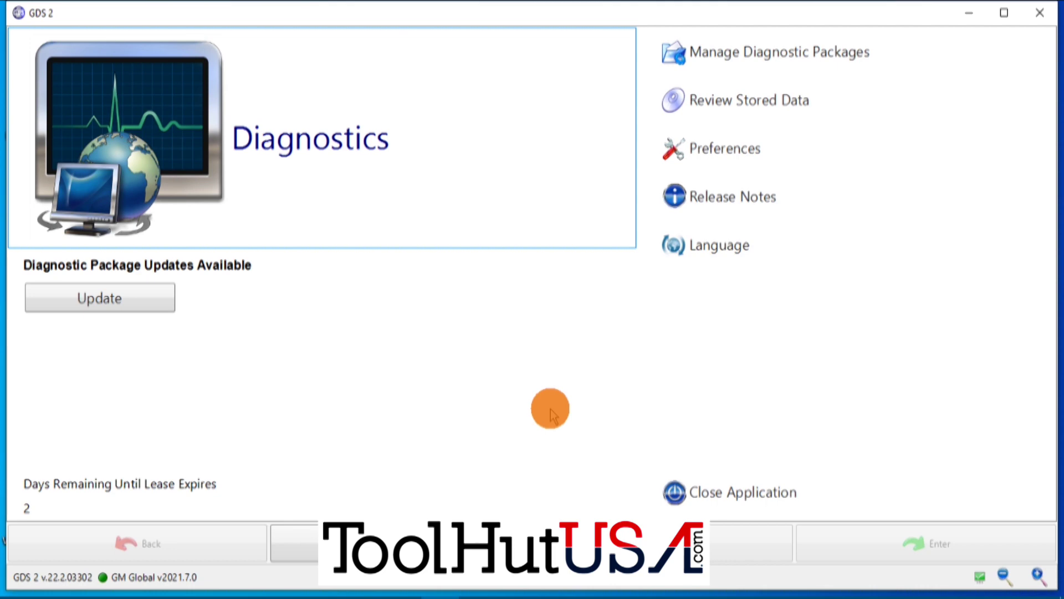
Start a GDS 2 Diagnostics session from the start screen
left_click(258, 166)
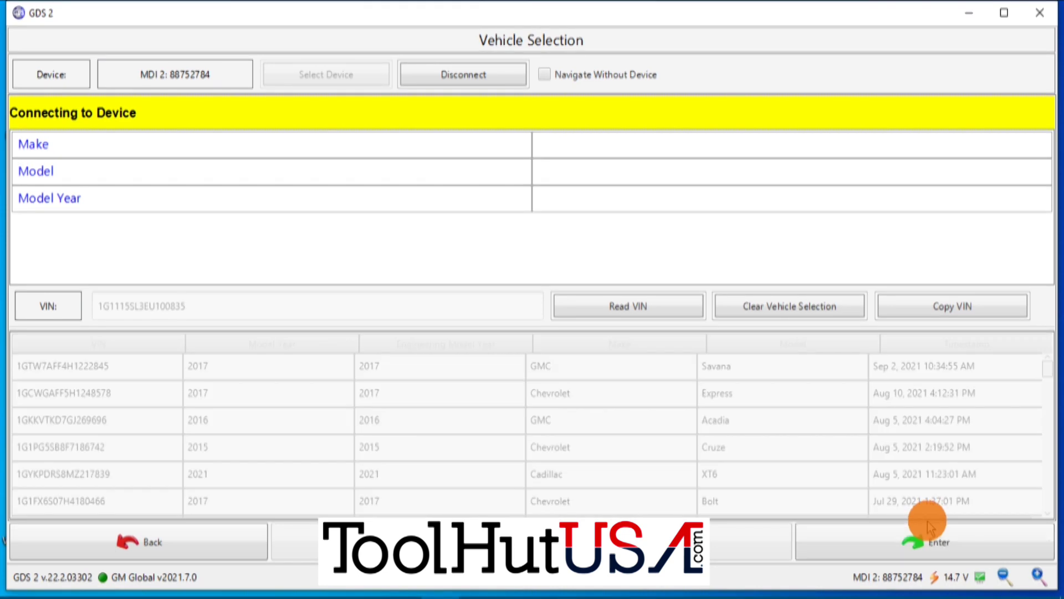
Confirm the connected 2014 Chevrolet Impala and acknowledge the road-test warning
left_click(927, 535)
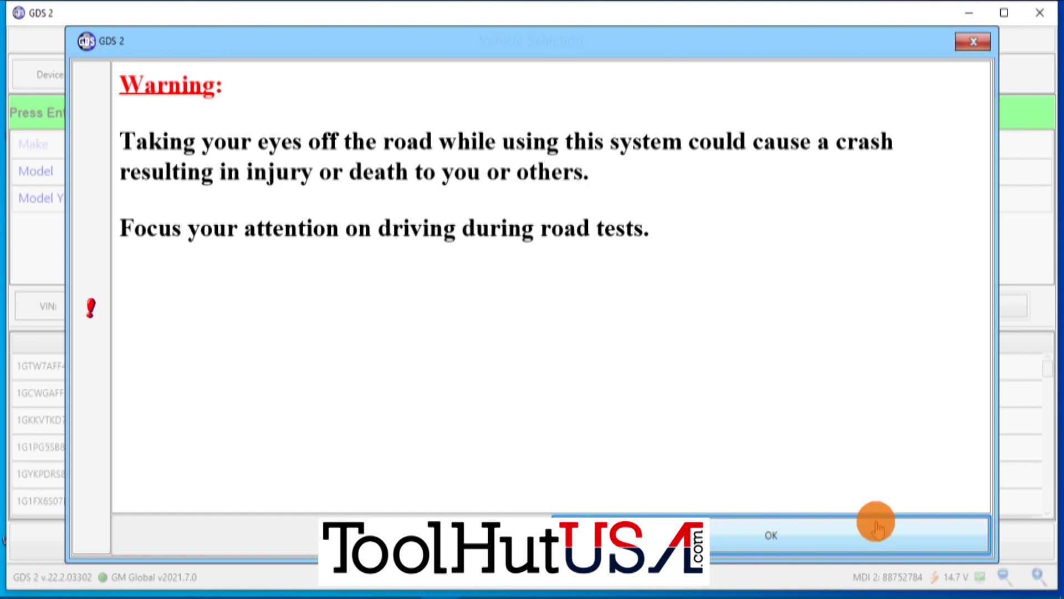
left_click(875, 524)
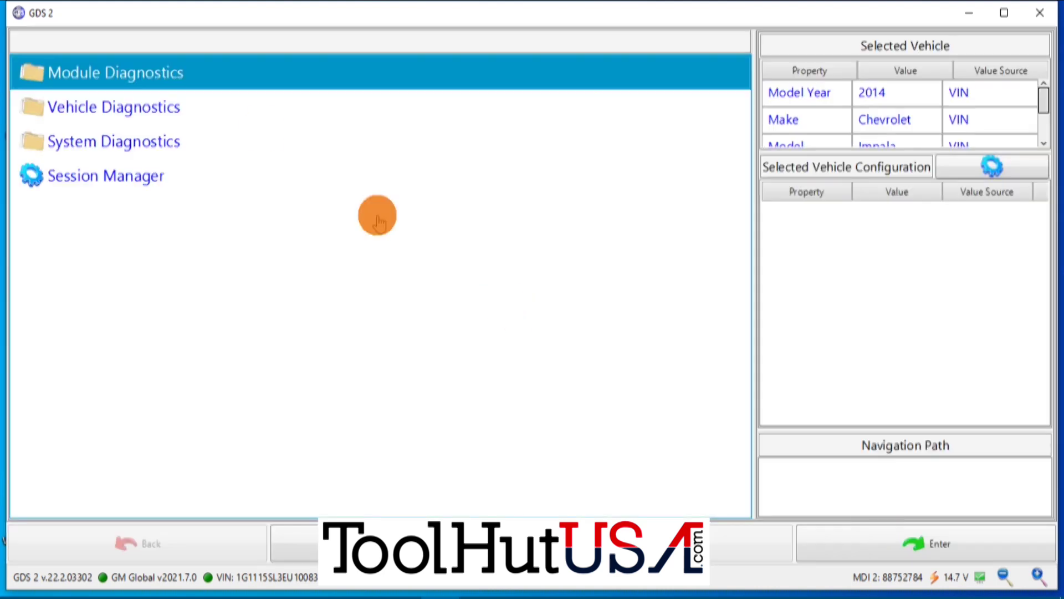
Run Vehicle DTC and ID Information, review the one Left Side Object Detection code, and go back
double_click(162, 103)
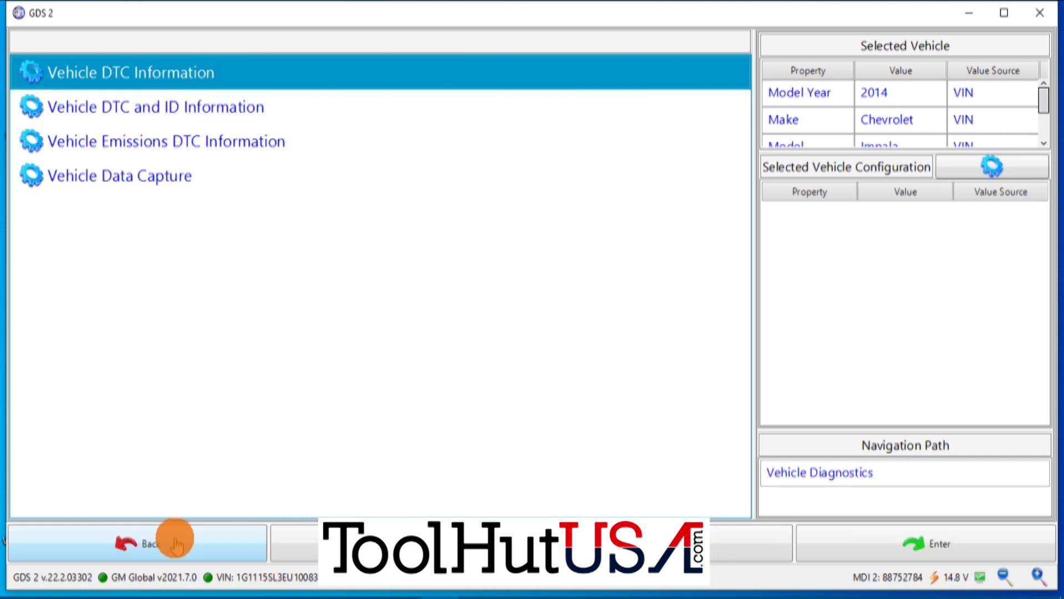
double_click(187, 107)
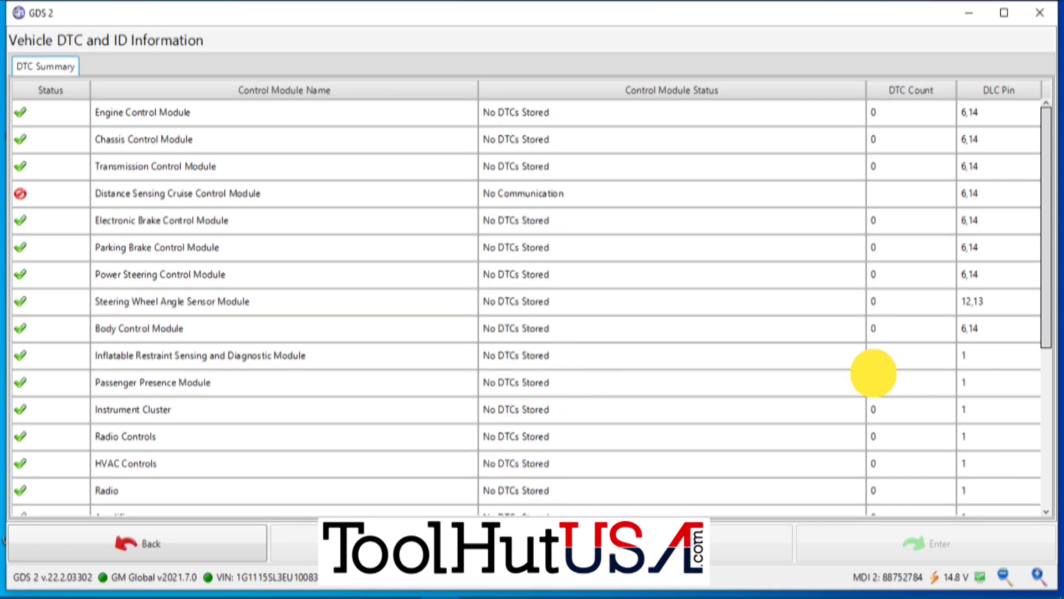
scroll(953, 161, "down", 5)
scroll(954, 161, "down", 1)
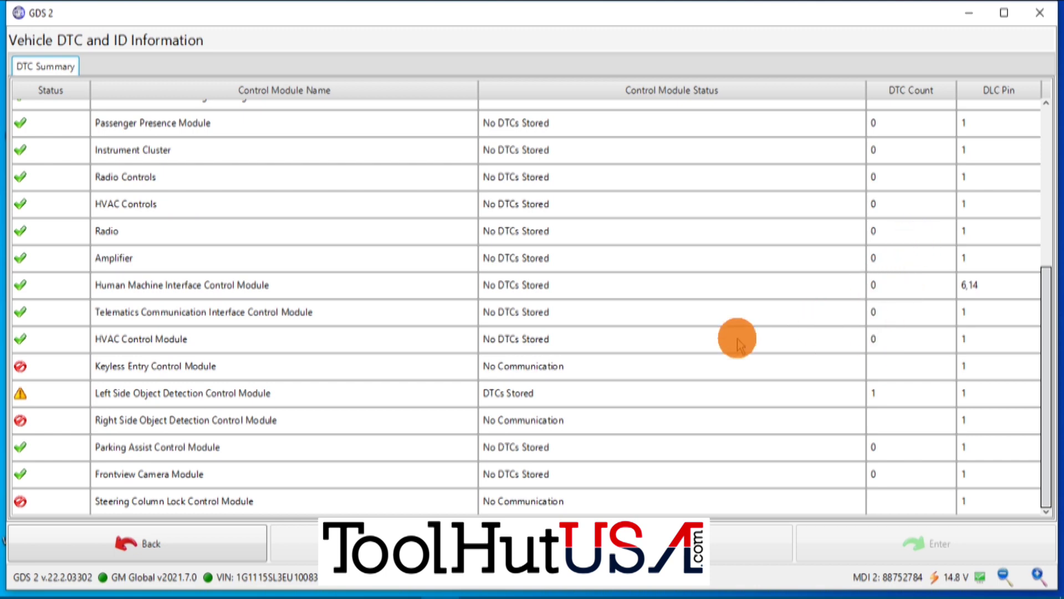
left_click(197, 537)
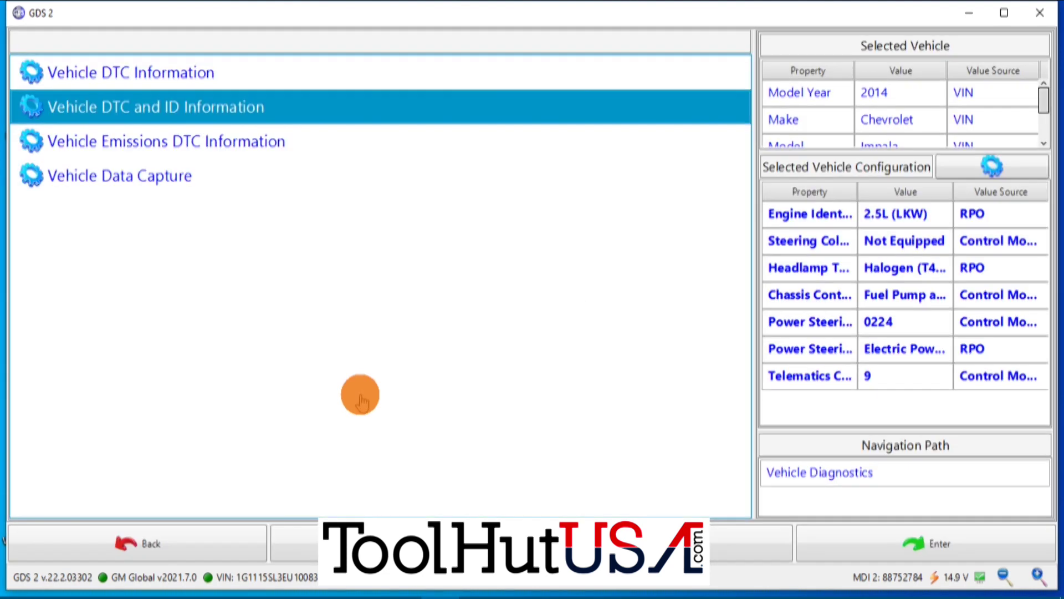
left_click(143, 537)
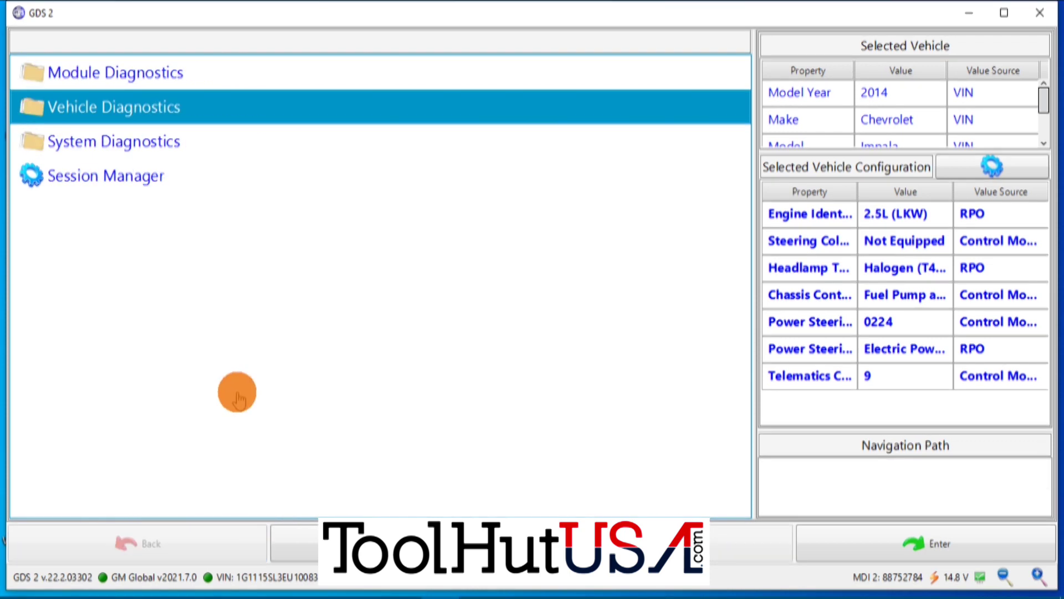
Start Frontview Camera Learn under K109 Frontview Camera Module's Configuration/Reset Functions
double_click(147, 73)
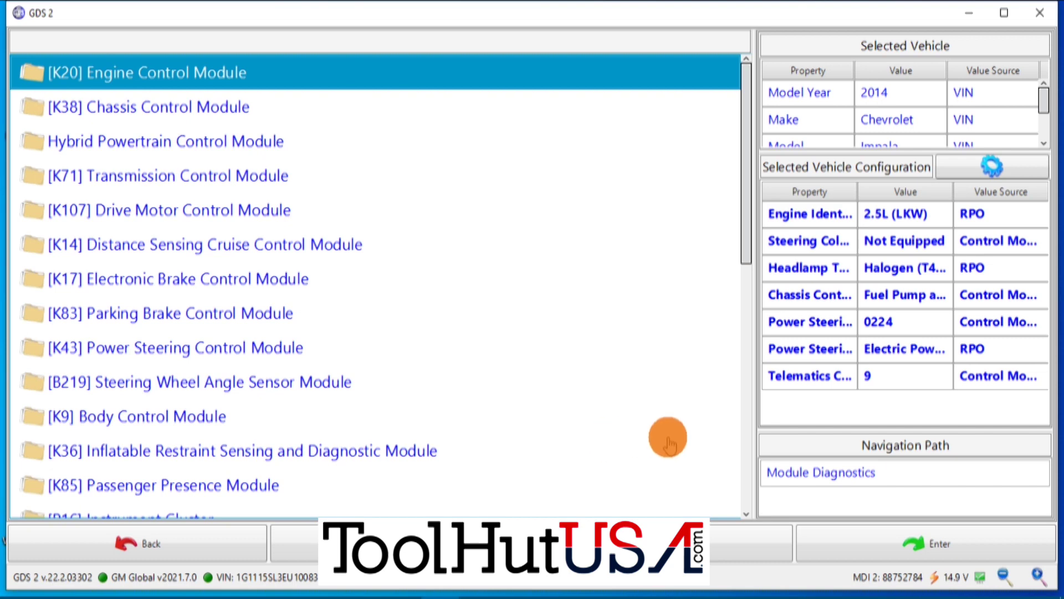
left_click(747, 475)
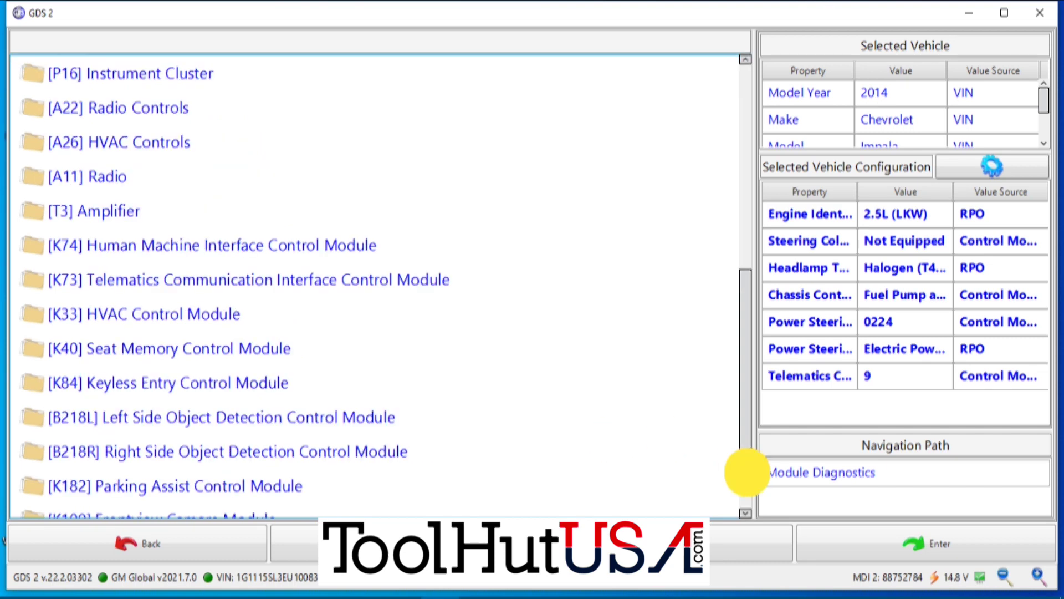
left_click(748, 500)
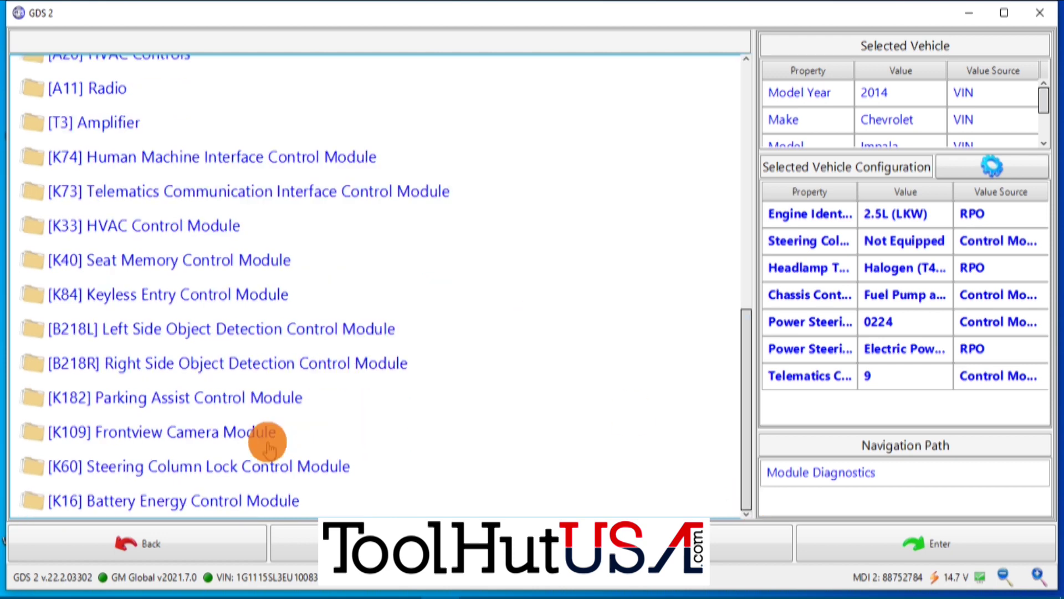
double_click(251, 433)
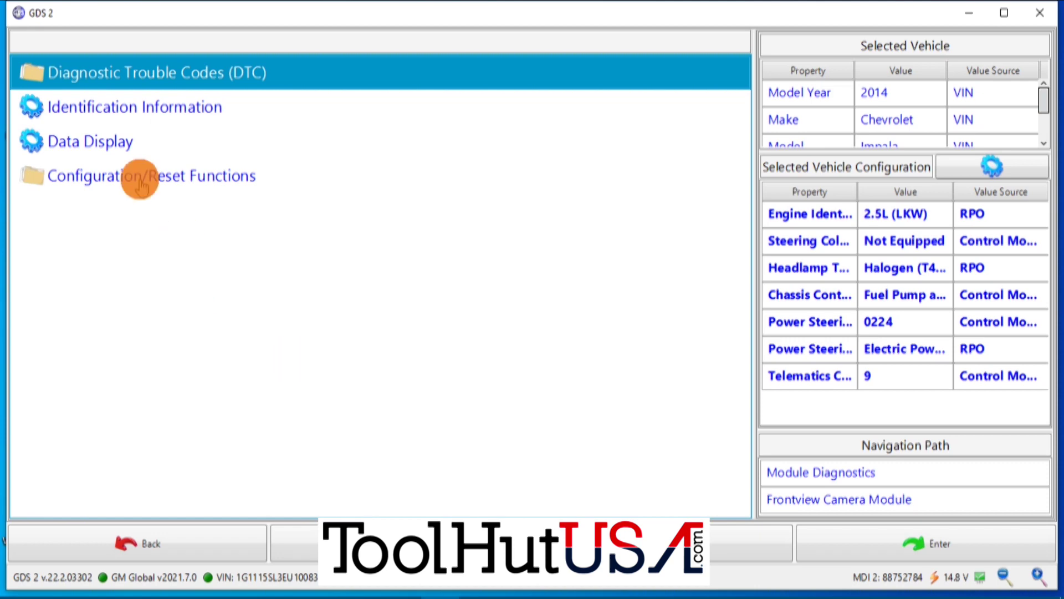
double_click(147, 178)
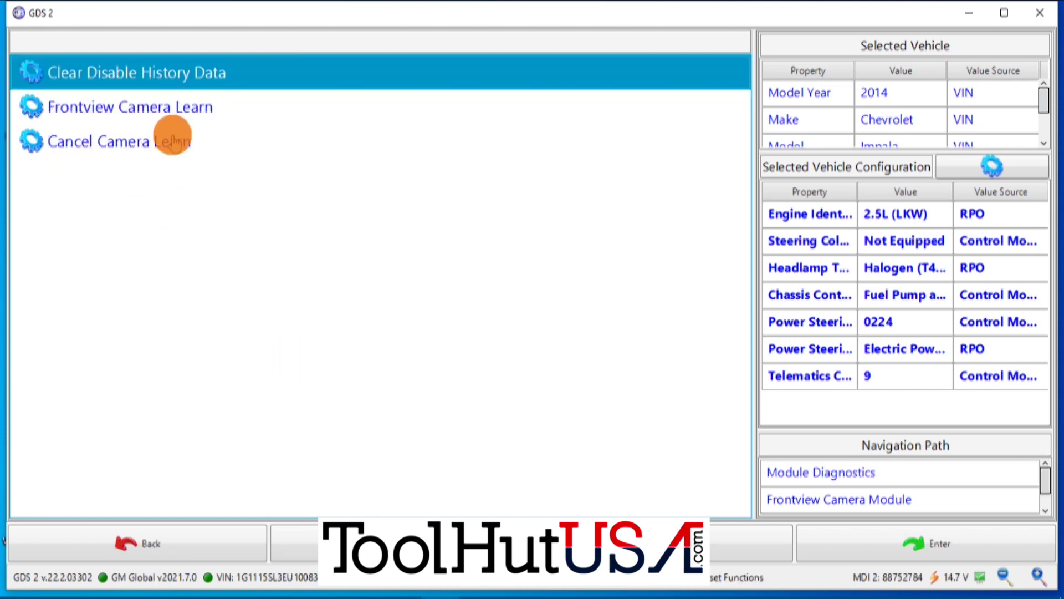
double_click(155, 106)
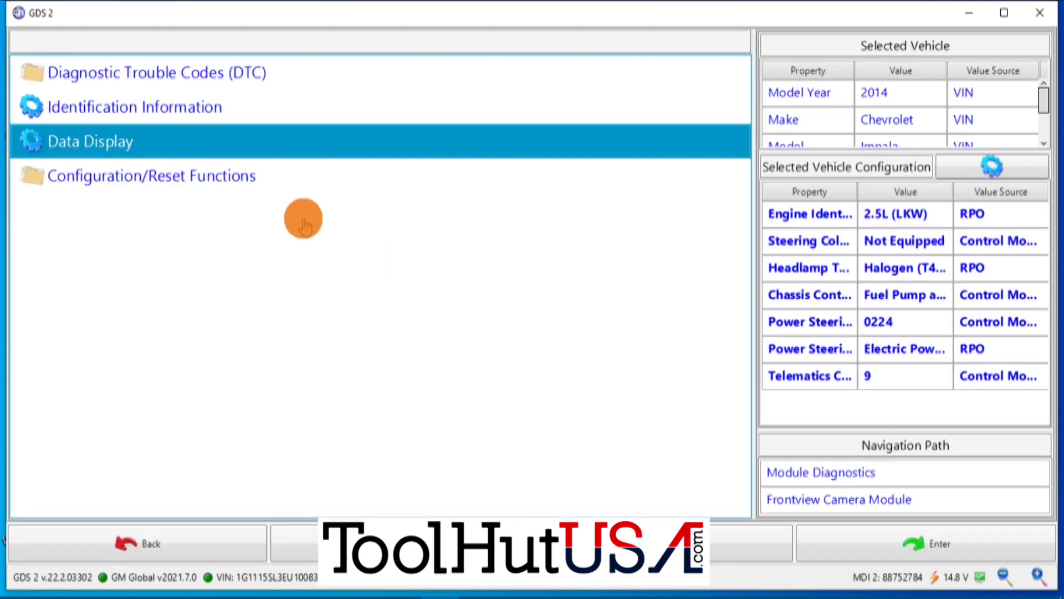
double_click(232, 174)
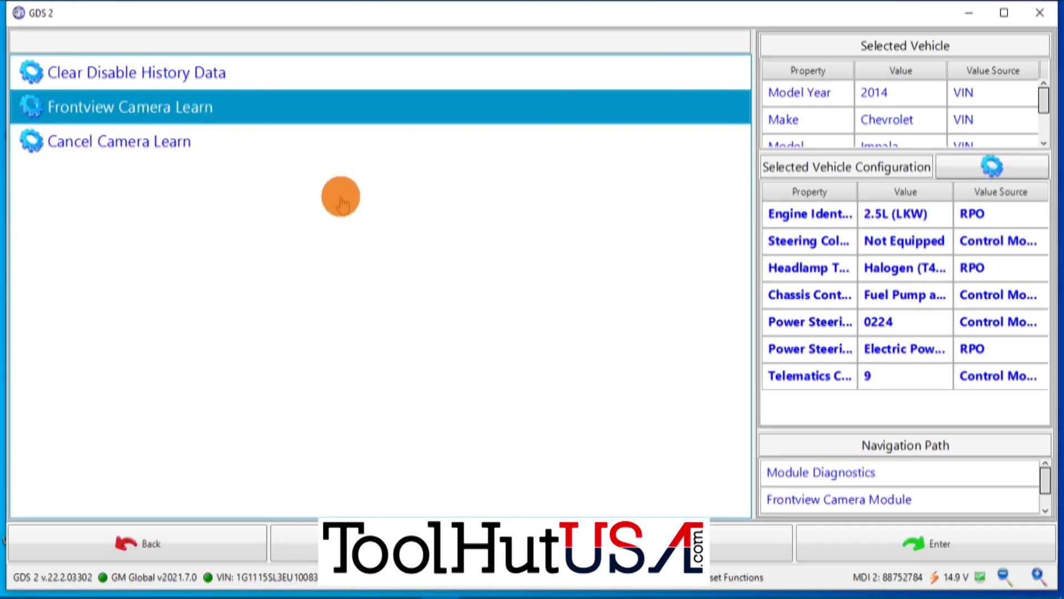
double_click(249, 106)
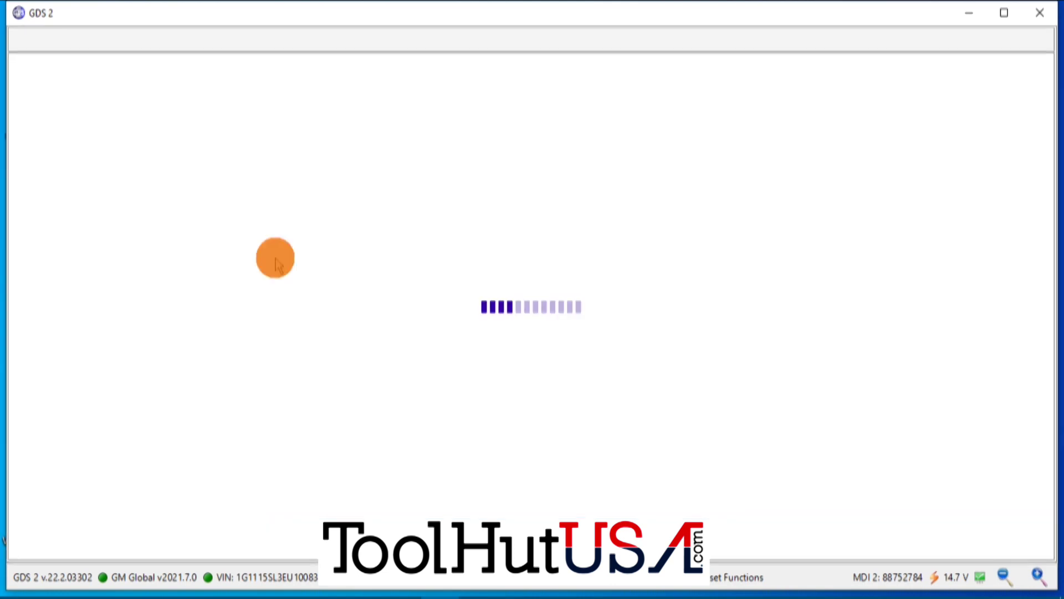